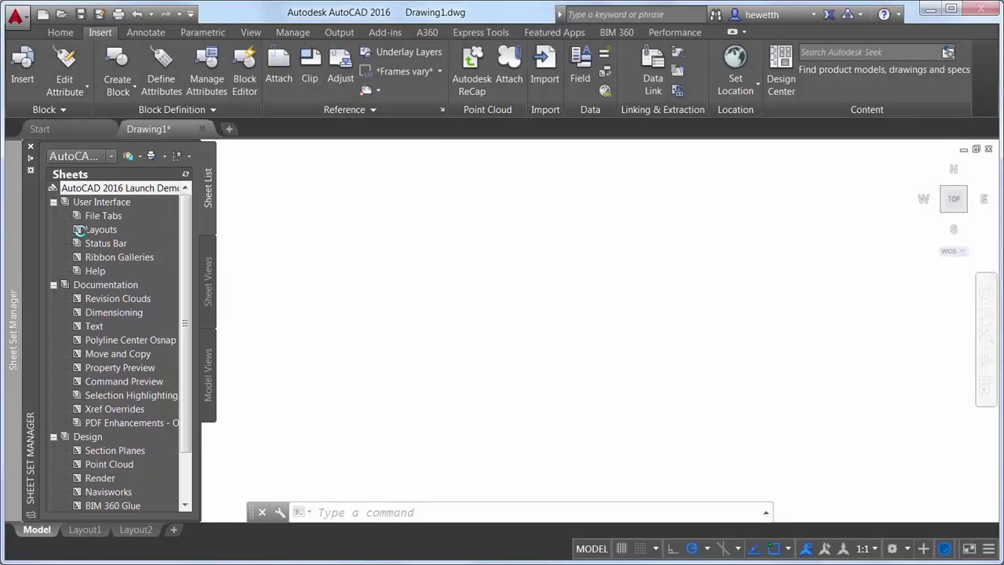
# Load the recent IRD Addition.dst sheet set and open its T-01 - TITLE SHEET drawing.
pyautogui.click(112, 156)
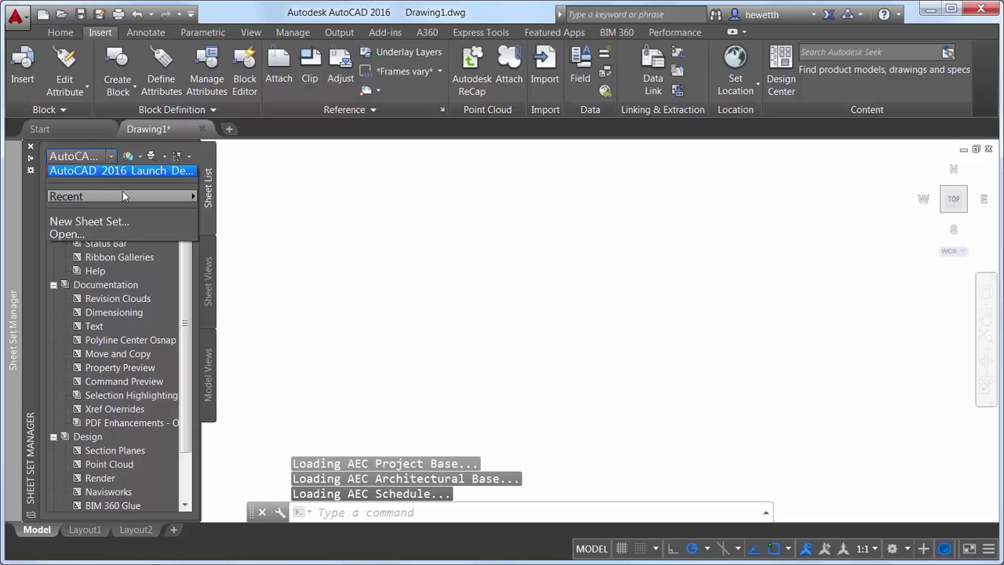
pyautogui.moveTo(123, 191)
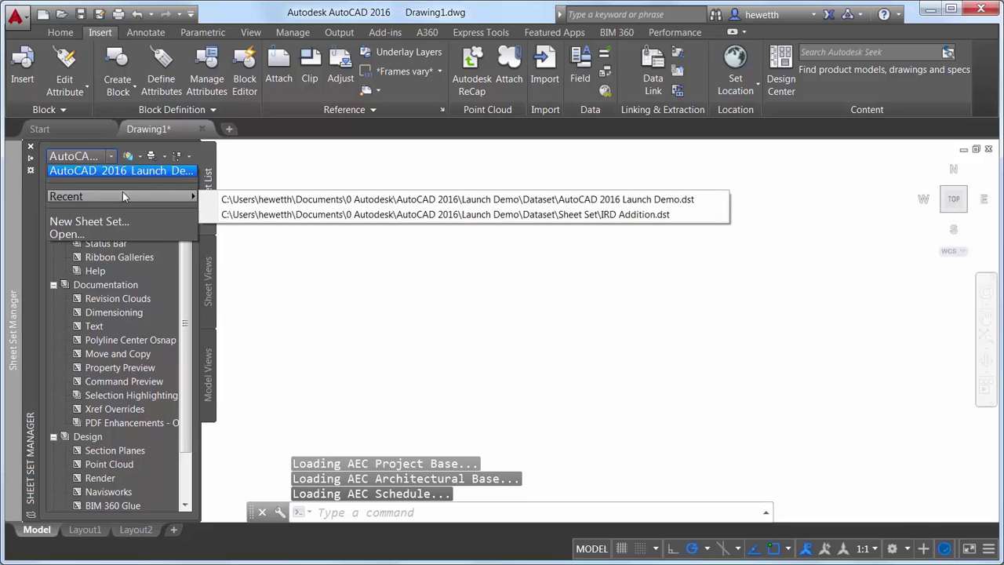
pyautogui.click(288, 215)
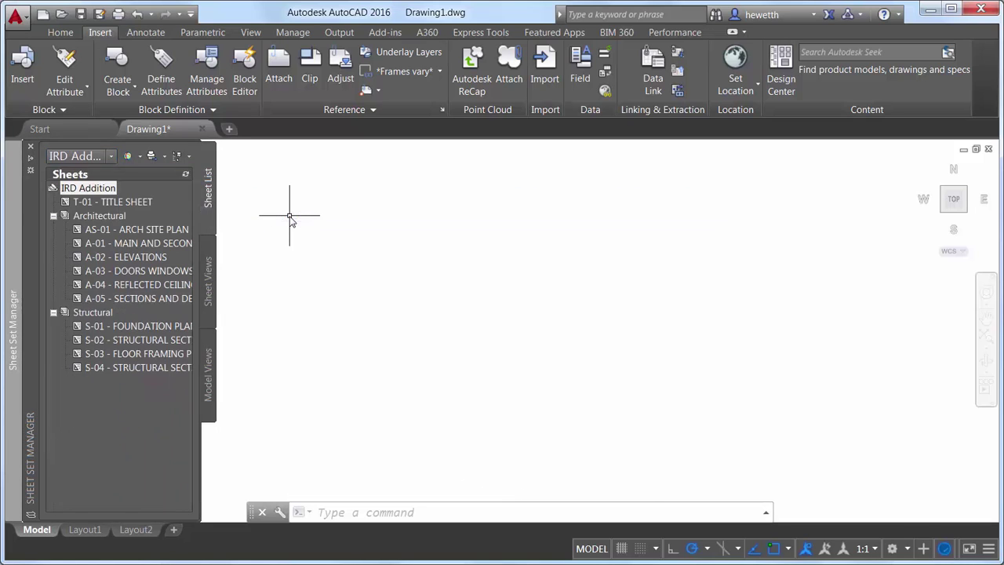
pyautogui.moveTo(17, 239)
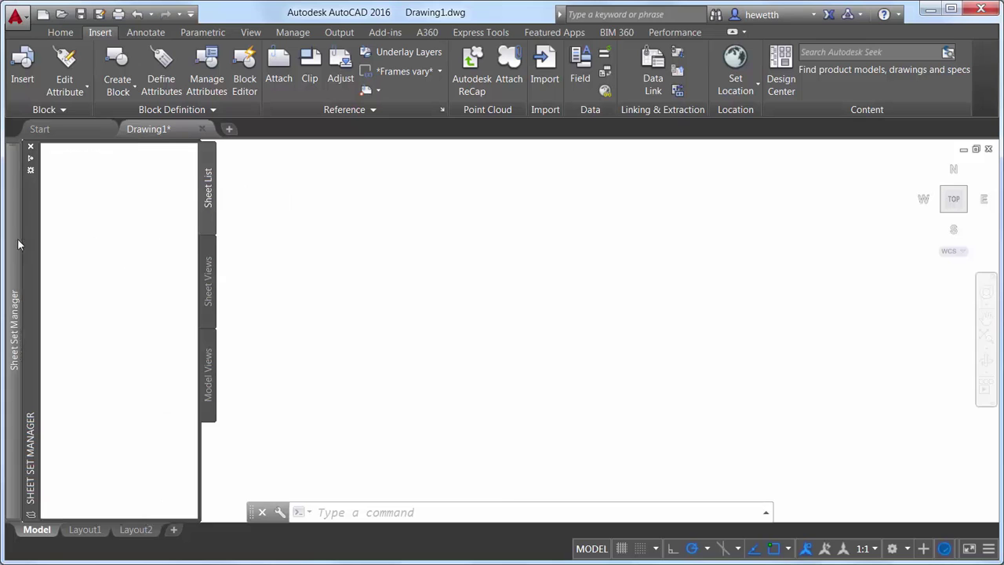
pyautogui.doubleClick(90, 202)
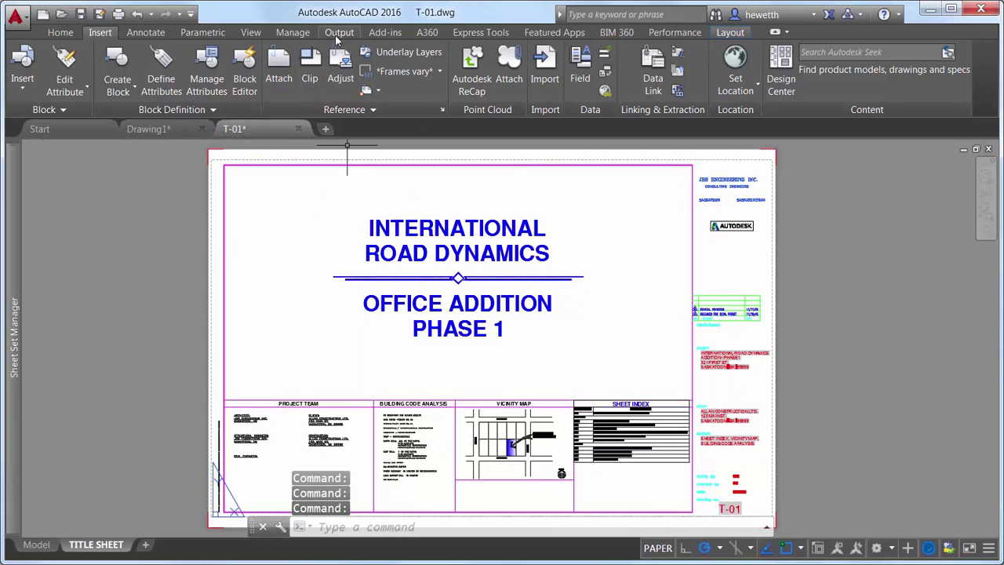
# Accept the Export to PDF options: 1200 dpi vectors, 400 dpi raster, layers, hyperlinks, bookmarks.
pyautogui.click(339, 33)
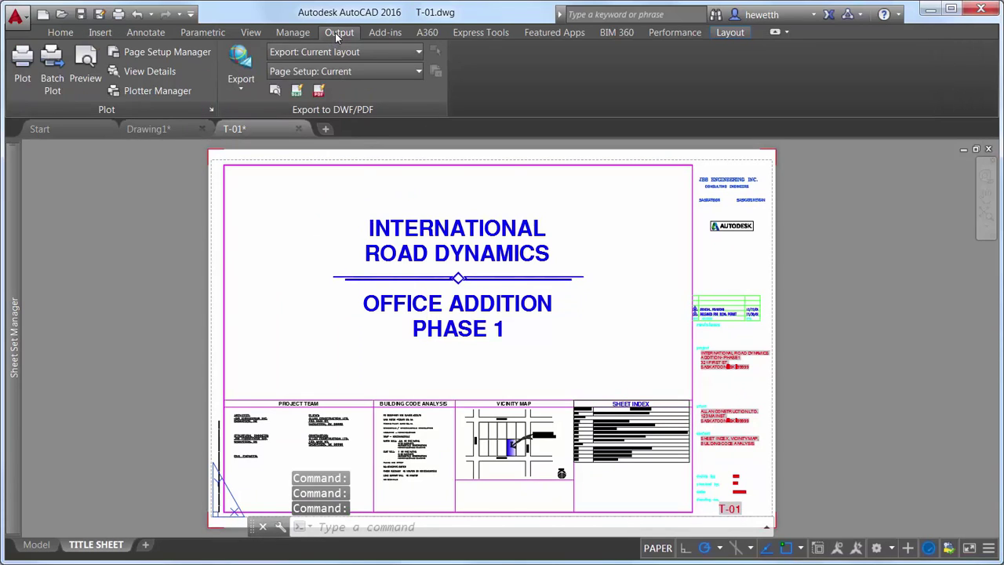
pyautogui.click(320, 92)
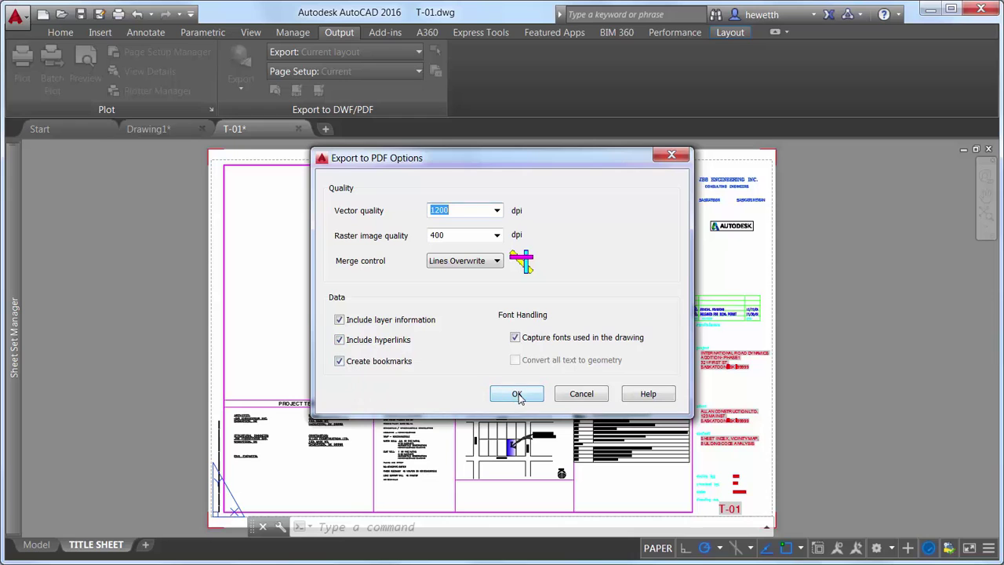
pyautogui.click(517, 395)
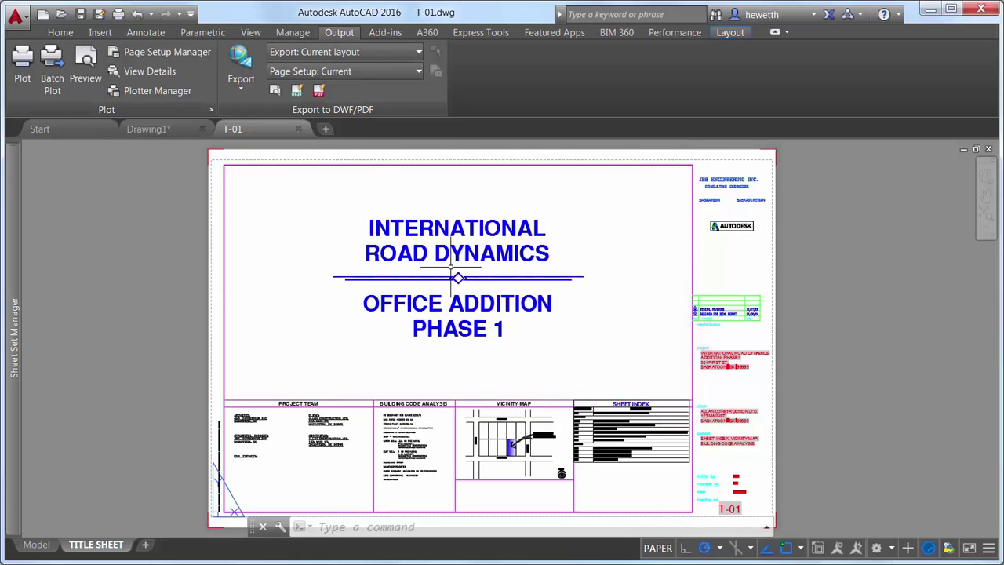
# Follow the A-01 hyperlink in the title sheet's Sheet Index table to the floor plan drawing.
pyautogui.moveTo(449, 266)
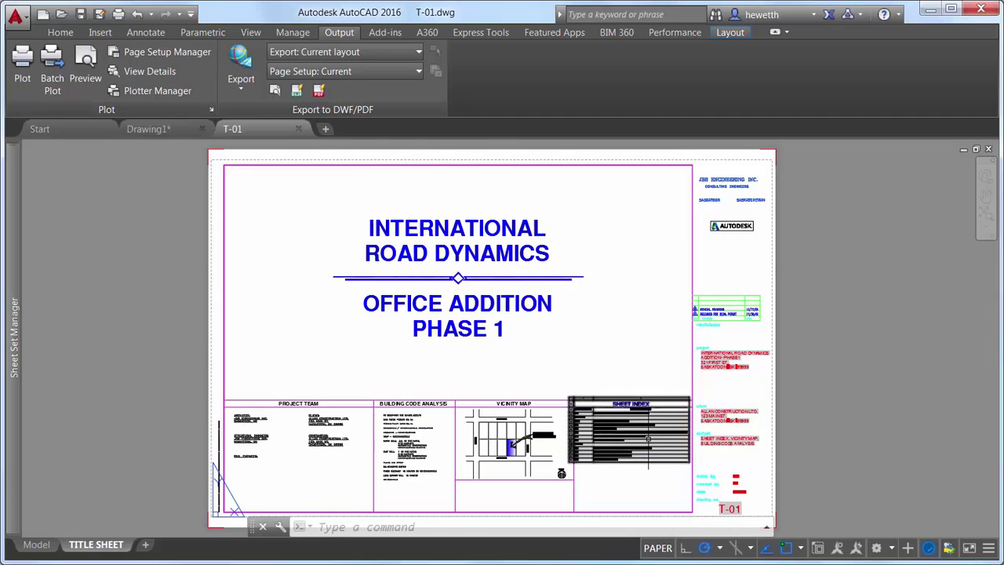
pyautogui.scroll(8, 629, 432)
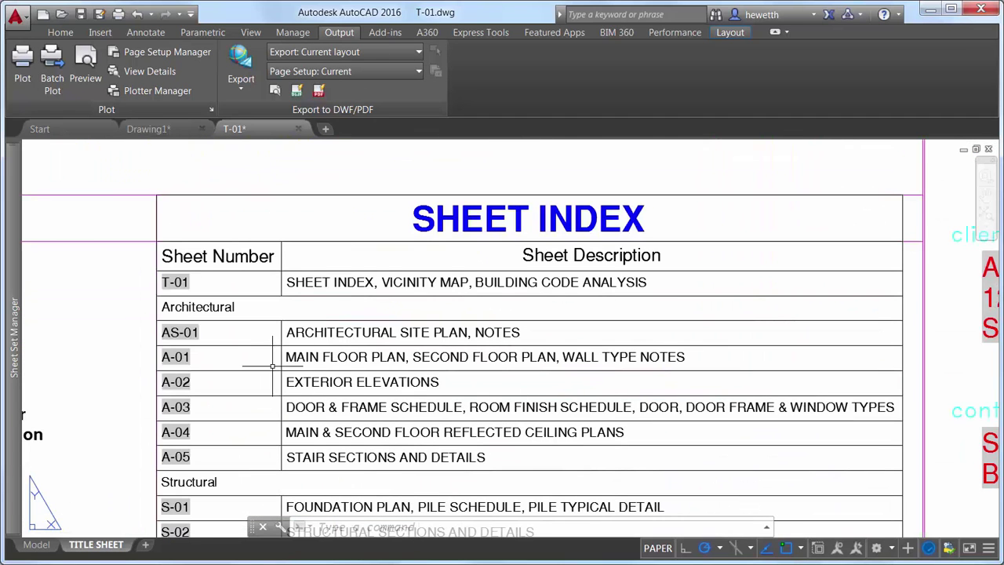
pyautogui.doubleClick(186, 357)
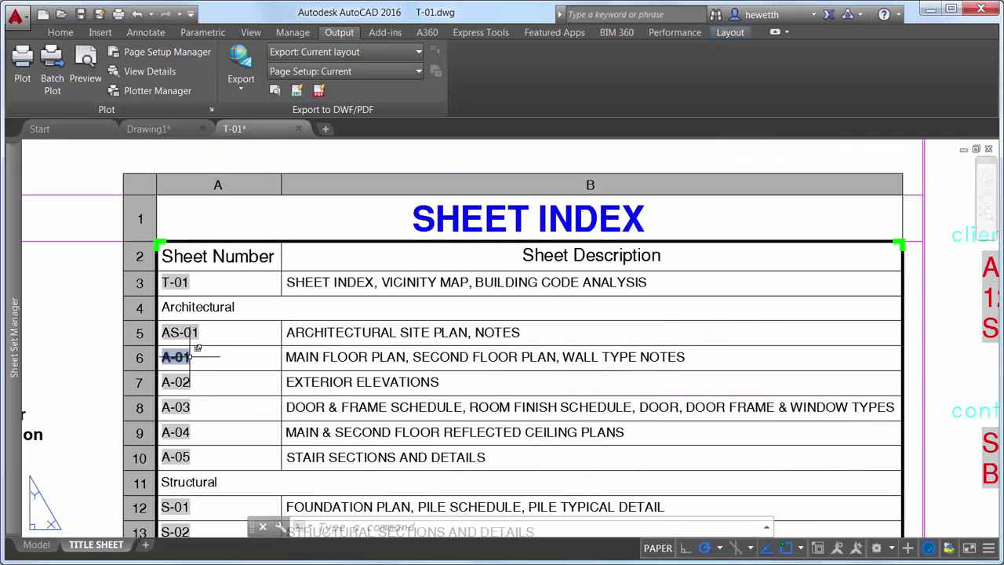
pyautogui.rightClick(193, 358)
pyautogui.click(228, 410)
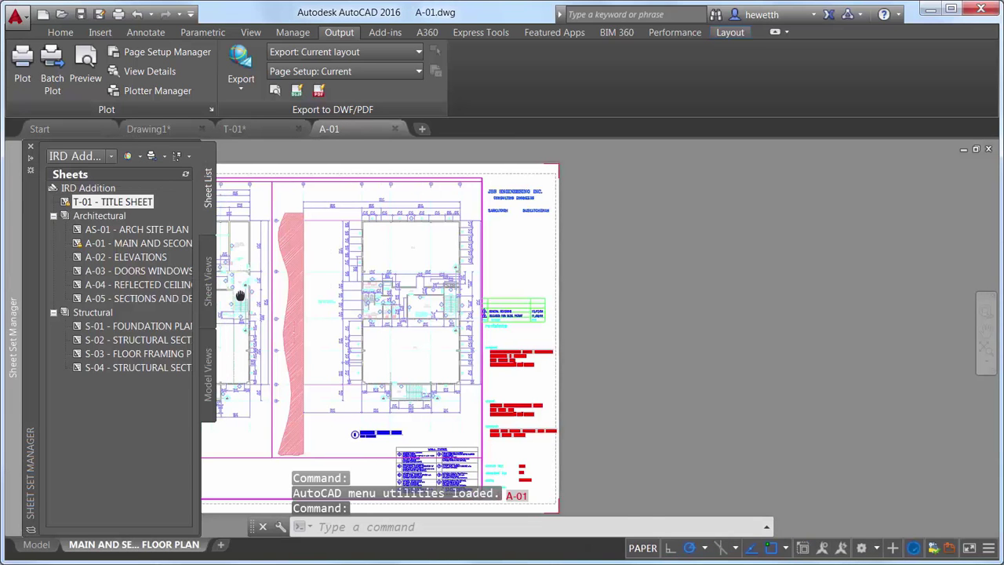
# Follow the 2 / A-05 section callout to the A-05 sheet and list views by sheet.
pyautogui.moveTo(241, 295); pyautogui.dragTo(277, 304, button='middle')
pyautogui.scroll(5, 335, 314)
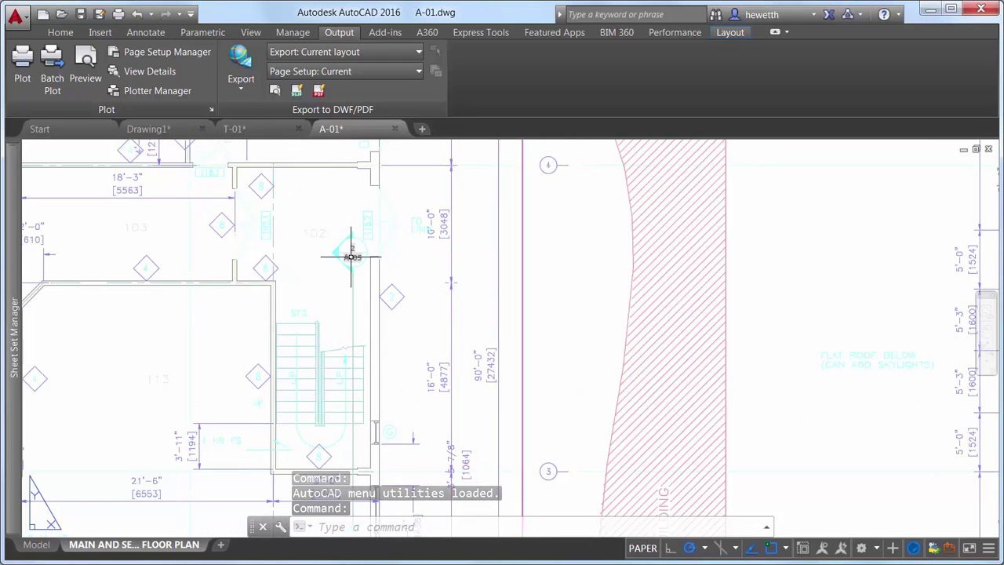
pyautogui.keyDown('ctrl'); pyautogui.click(350, 257); pyautogui.keyUp('ctrl')
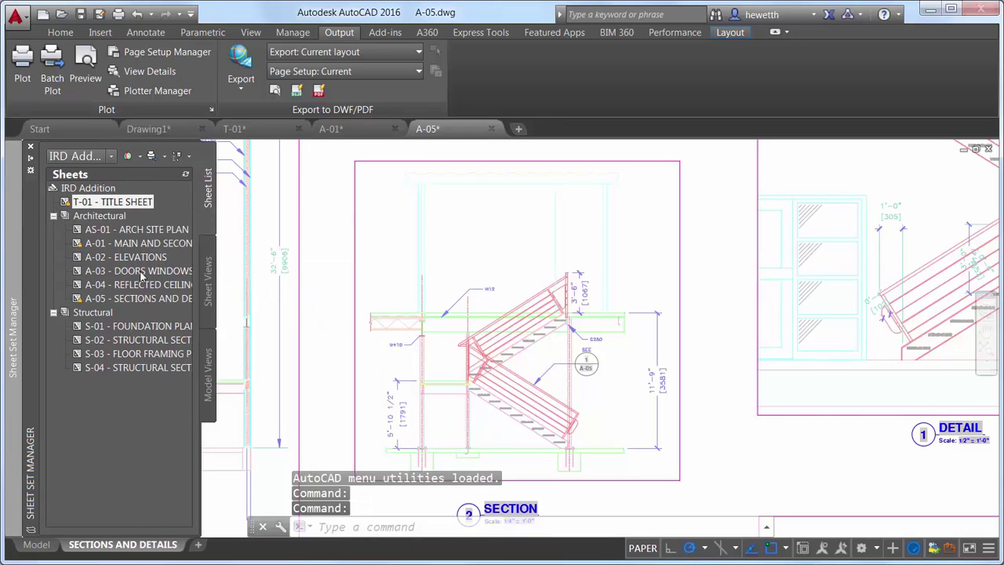
pyautogui.click(209, 280)
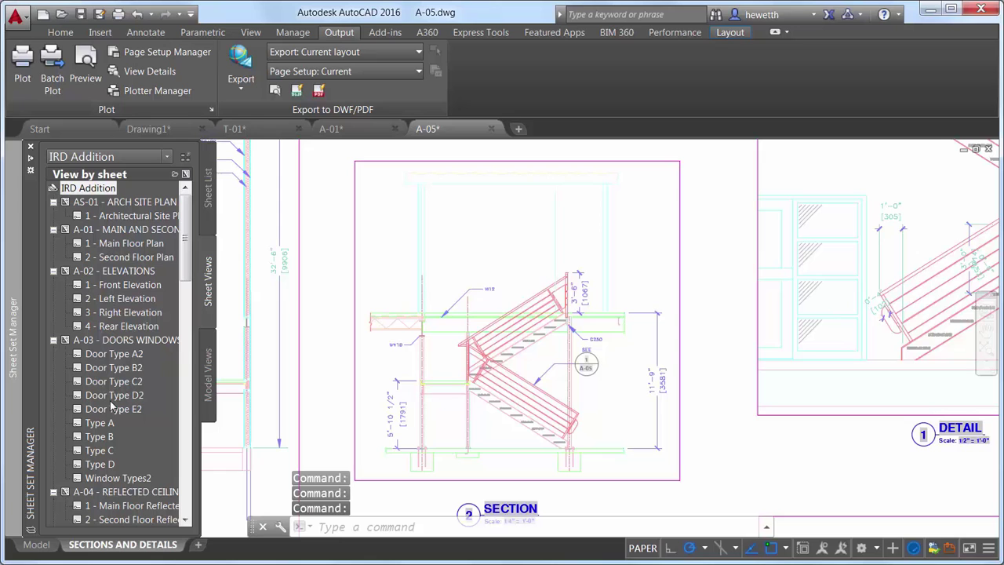
pyautogui.click(119, 14)
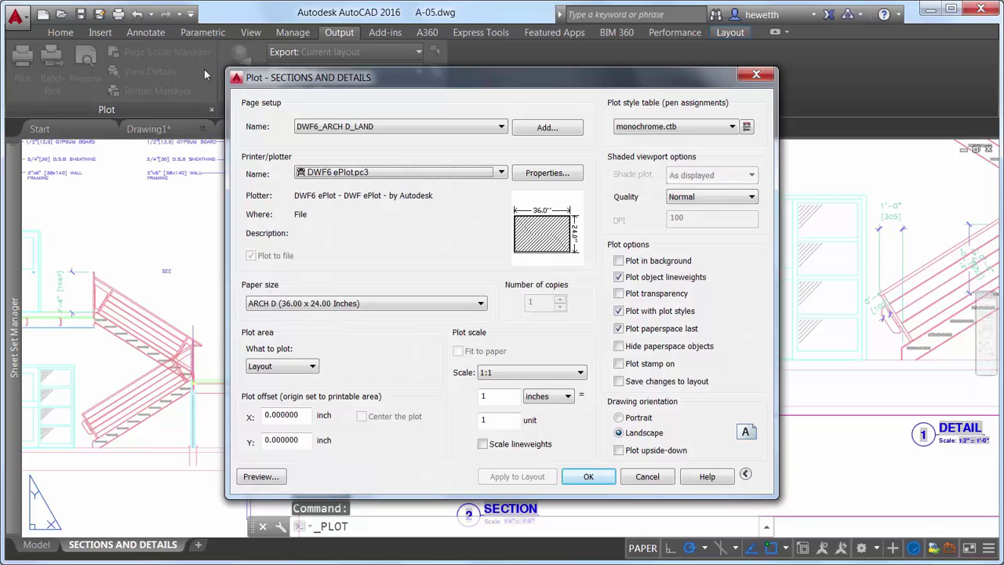
pyautogui.click(365, 176)
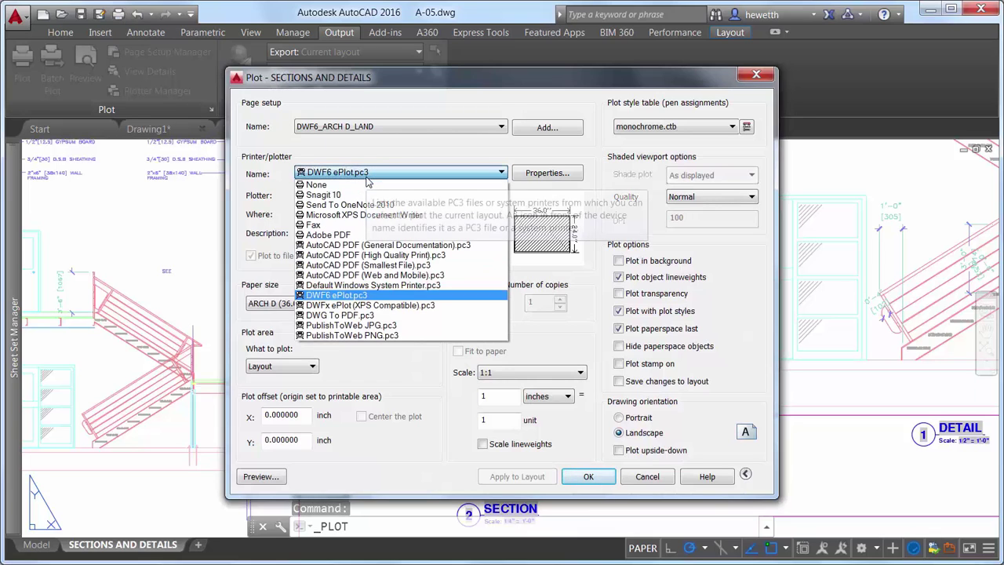
pyautogui.click(385, 257)
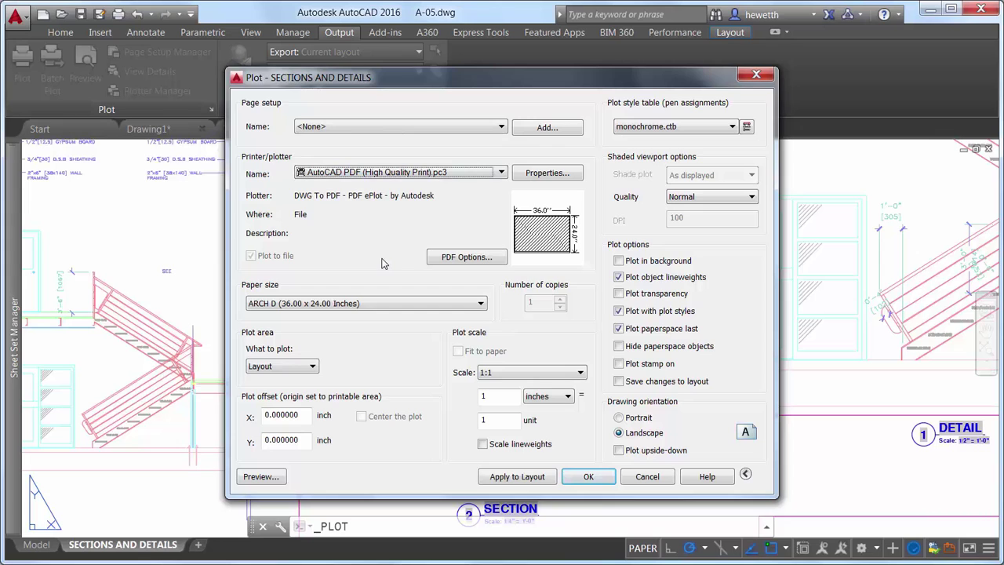
pyautogui.click(449, 257)
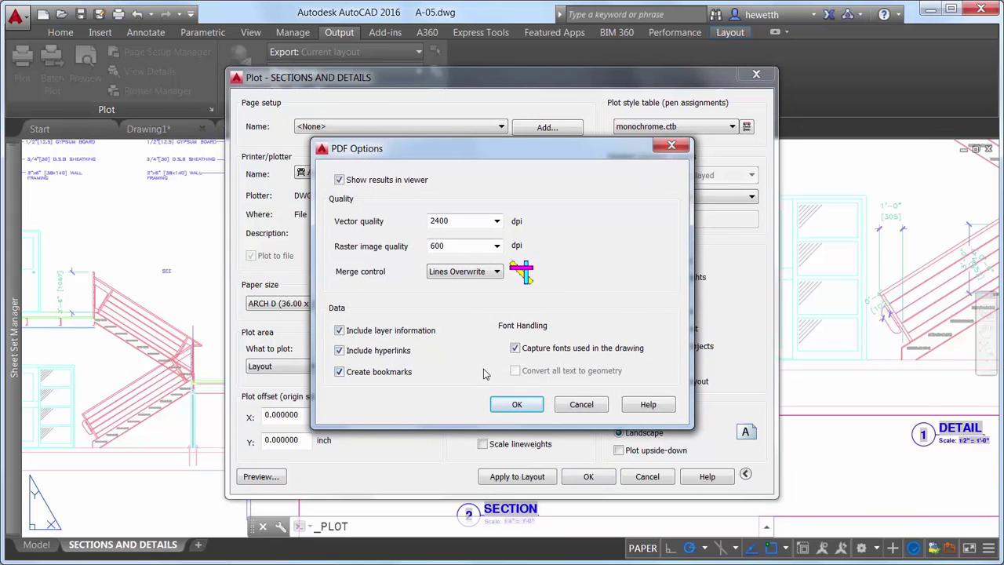
pyautogui.click(581, 405)
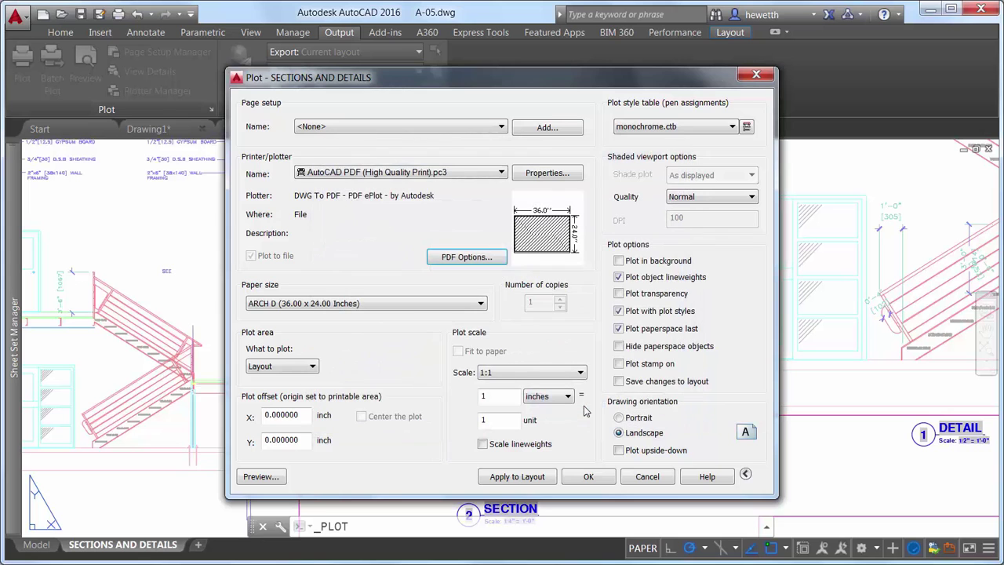
pyautogui.click(647, 476)
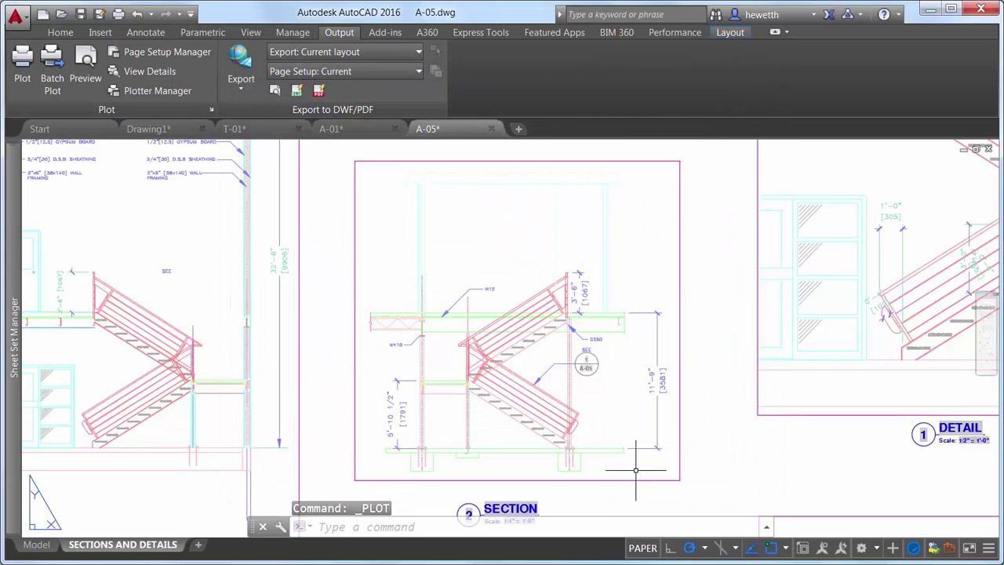
# Set the publish destination to PDF with the AutoCAD PDF (Web and Mobile) preset.
pyautogui.click(51, 67)
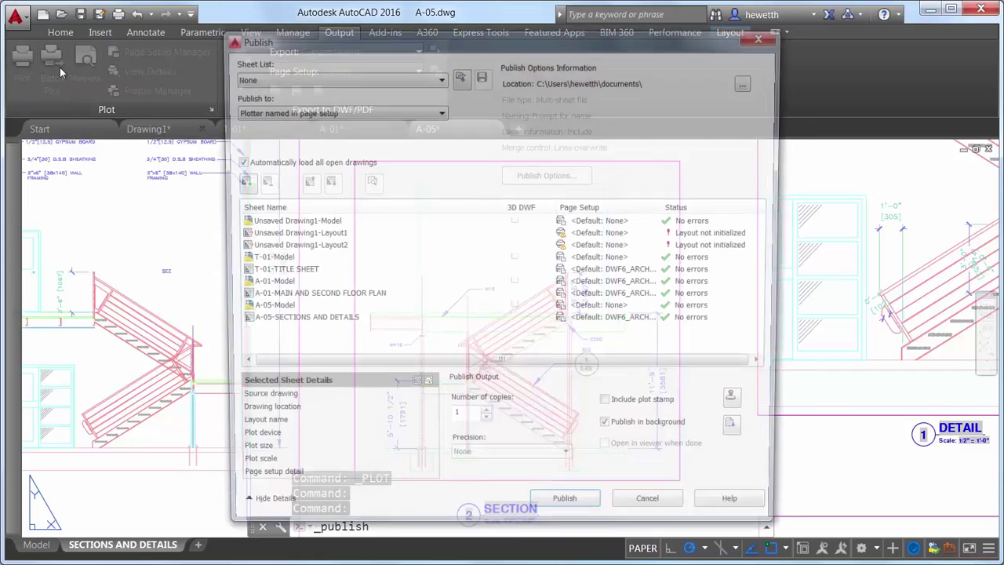
pyautogui.click(283, 111)
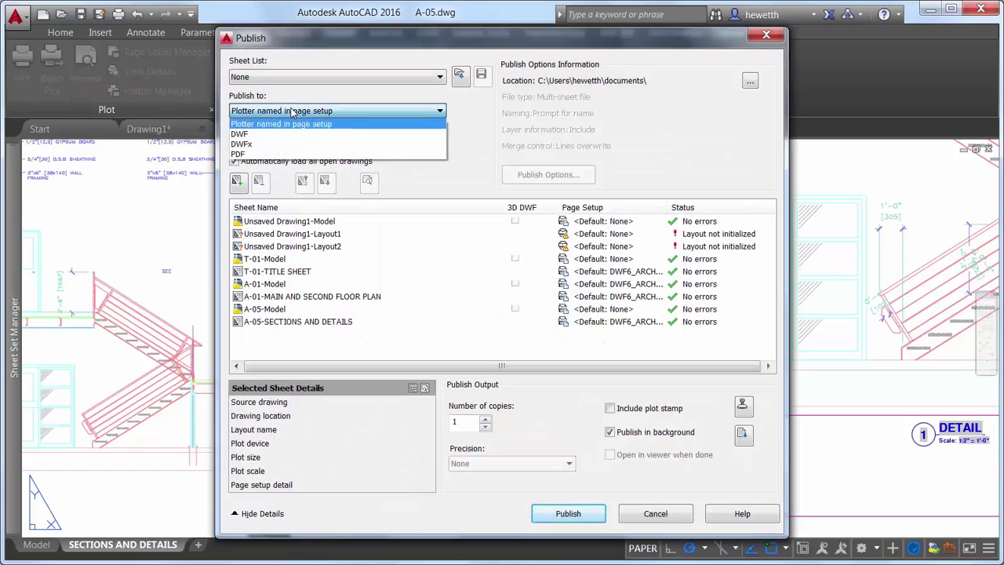
pyautogui.click(305, 153)
pyautogui.click(417, 142)
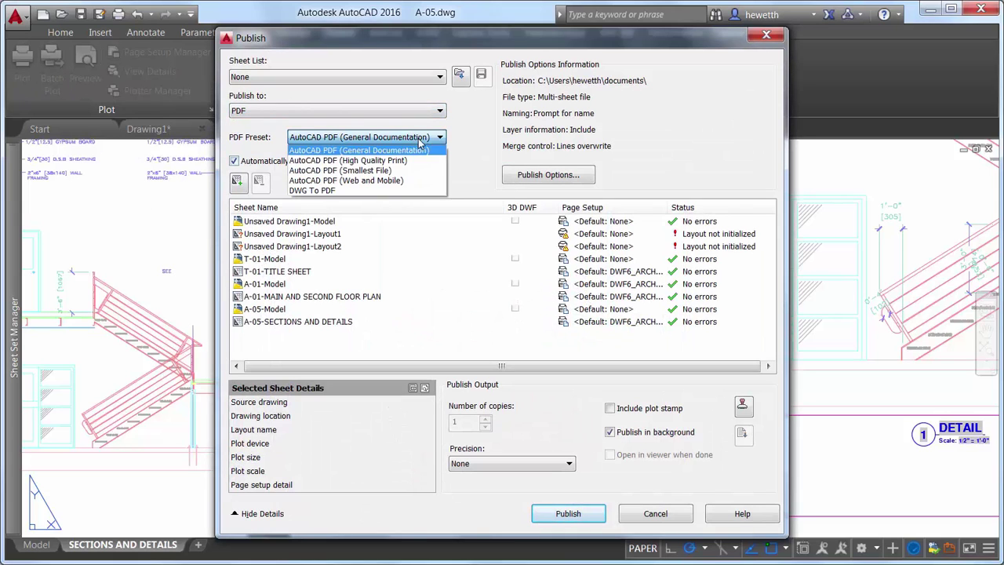
pyautogui.click(417, 181)
# Dismiss the PDF options and cancel publishing without saving the sheet list.
pyautogui.click(530, 179)
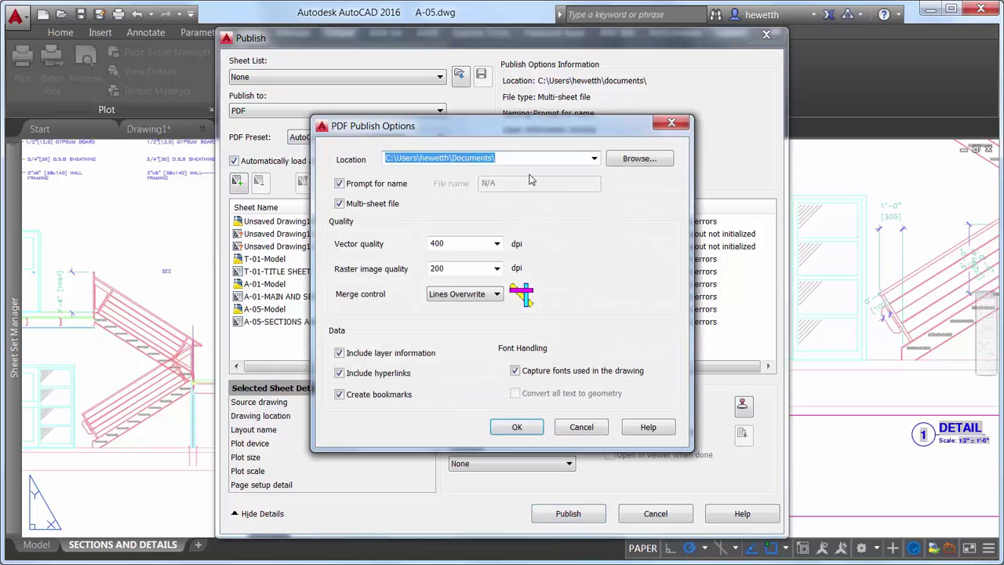
pyautogui.click(570, 429)
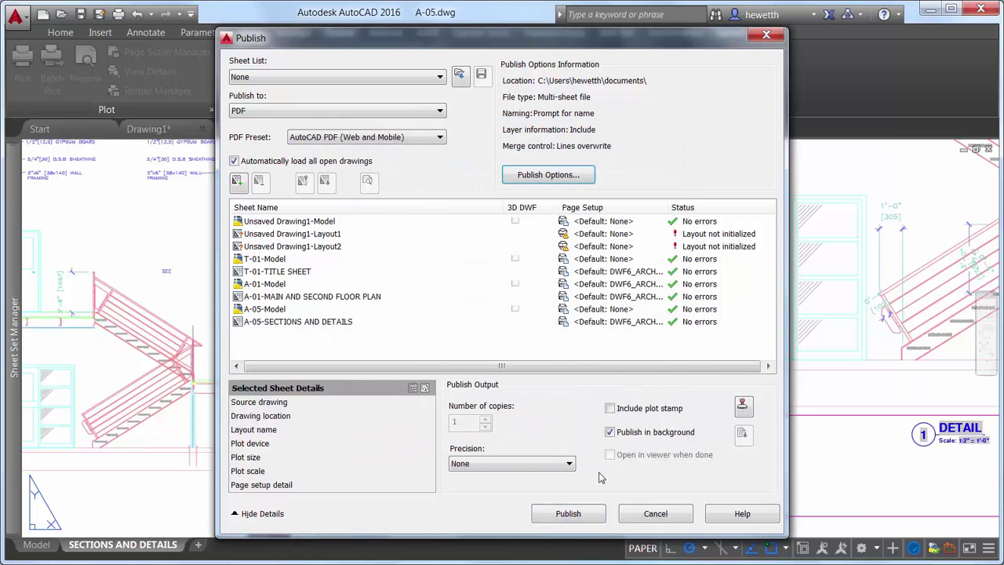
pyautogui.click(638, 514)
pyautogui.click(578, 296)
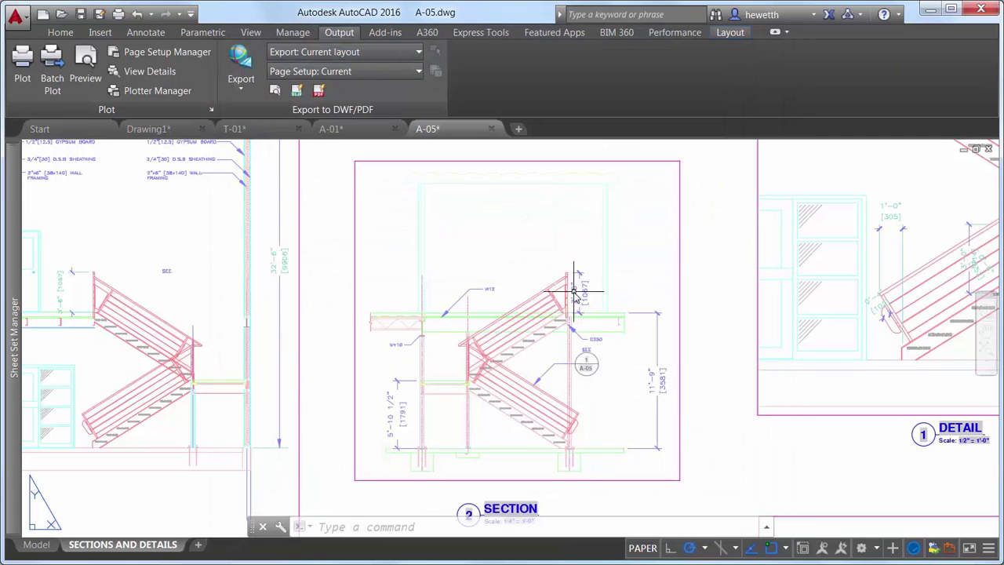
# Bring up Sheet Set PDF Publish Options for the IRD Addition sheet set in Sheet Set Manager.
pyautogui.moveTo(16, 248)
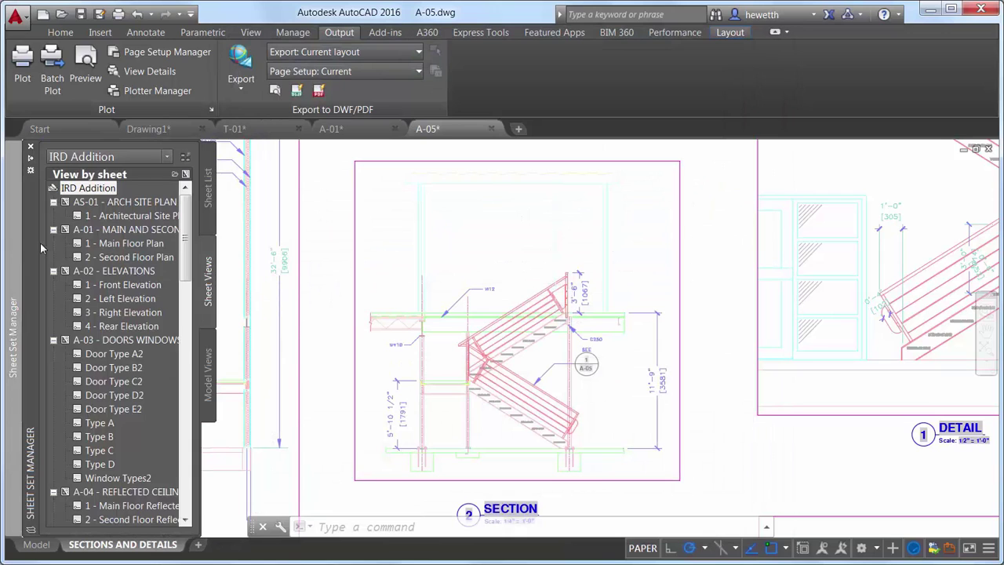
pyautogui.click(206, 214)
pyautogui.click(88, 188)
pyautogui.rightClick(98, 189)
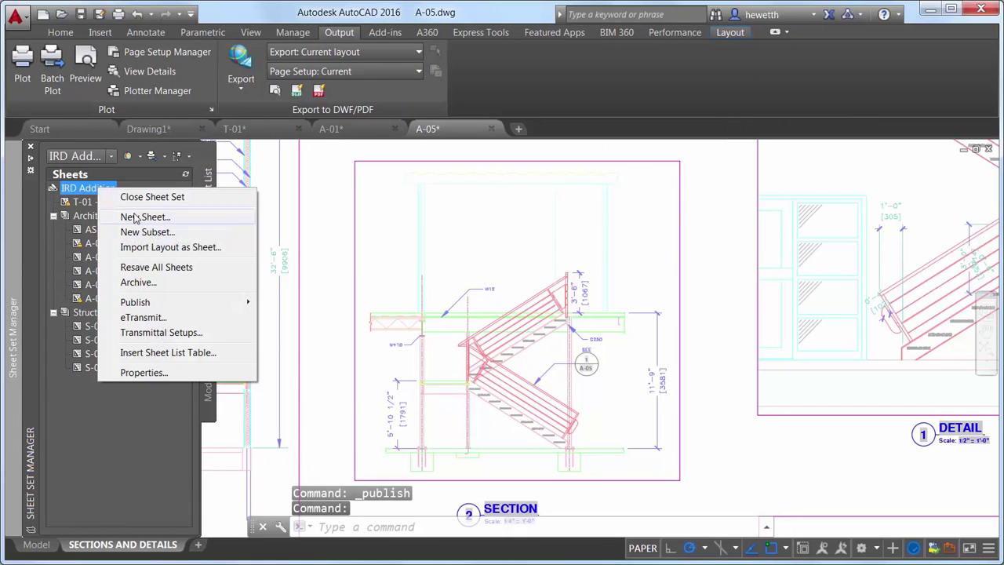
pyautogui.moveTo(189, 303)
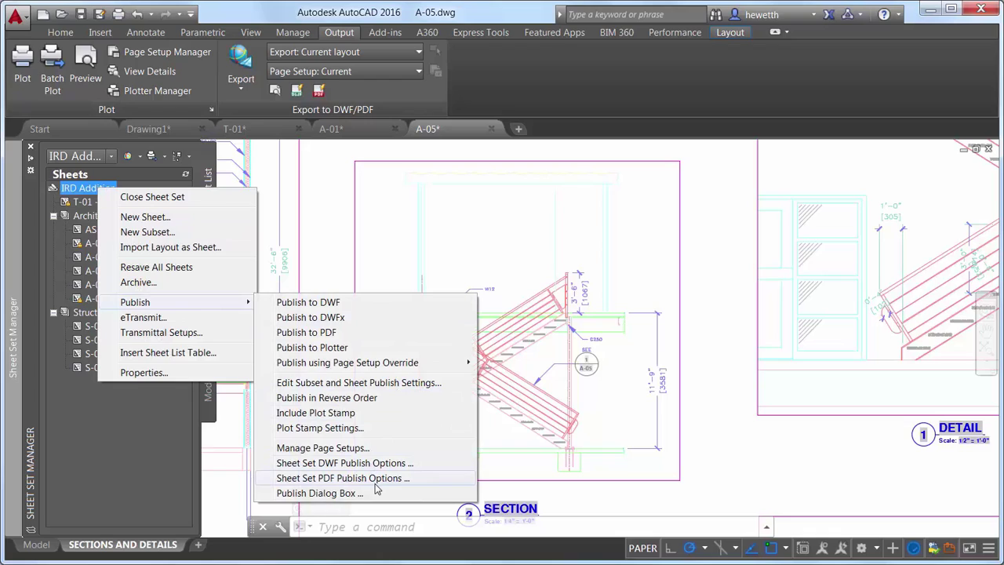
pyautogui.click(379, 480)
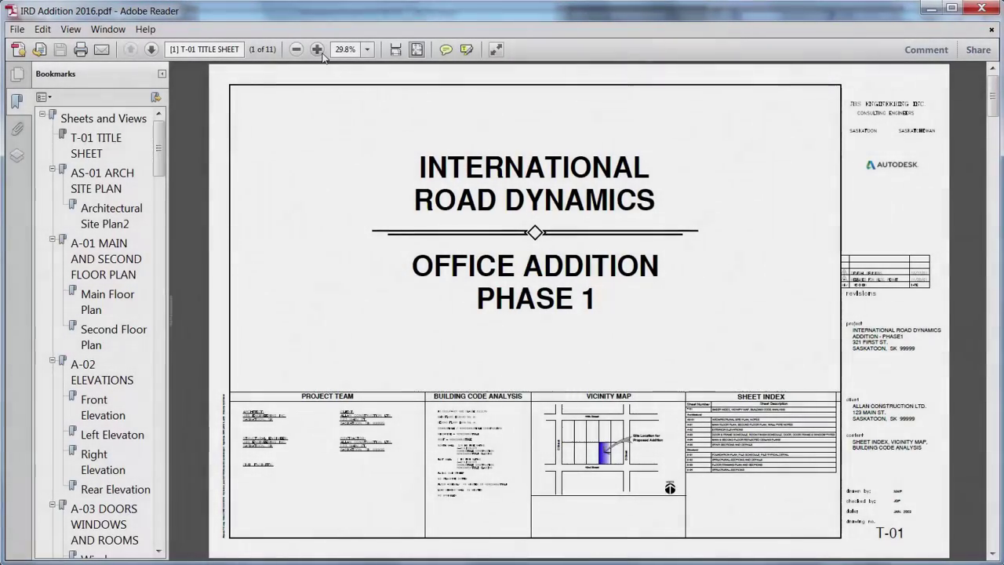
# Zoom the title sheet to 50% and scroll down to the SHX text in the tables.
pyautogui.click(318, 50)
pyautogui.click(318, 49)
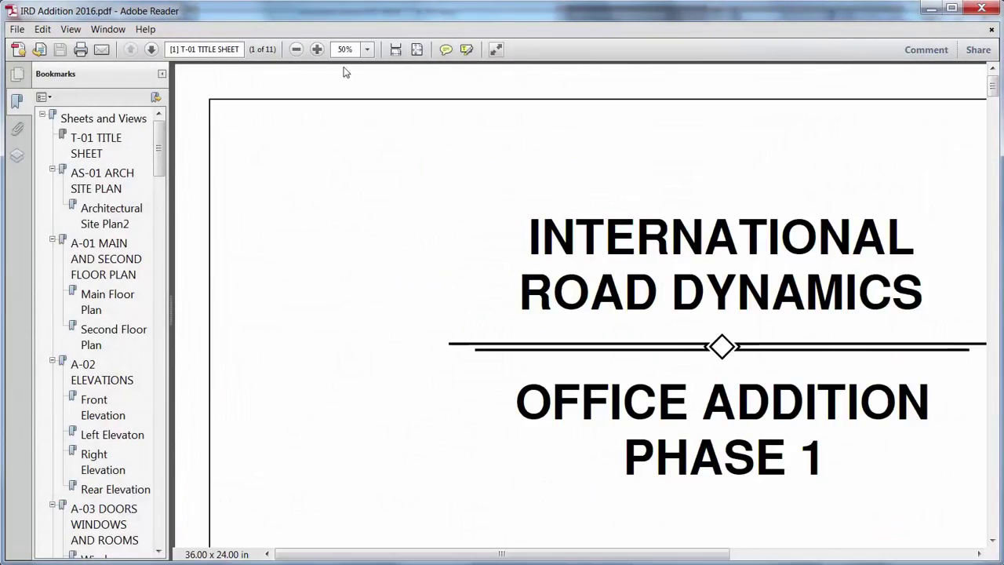
pyautogui.moveTo(992, 88); pyautogui.dragTo(992, 118)
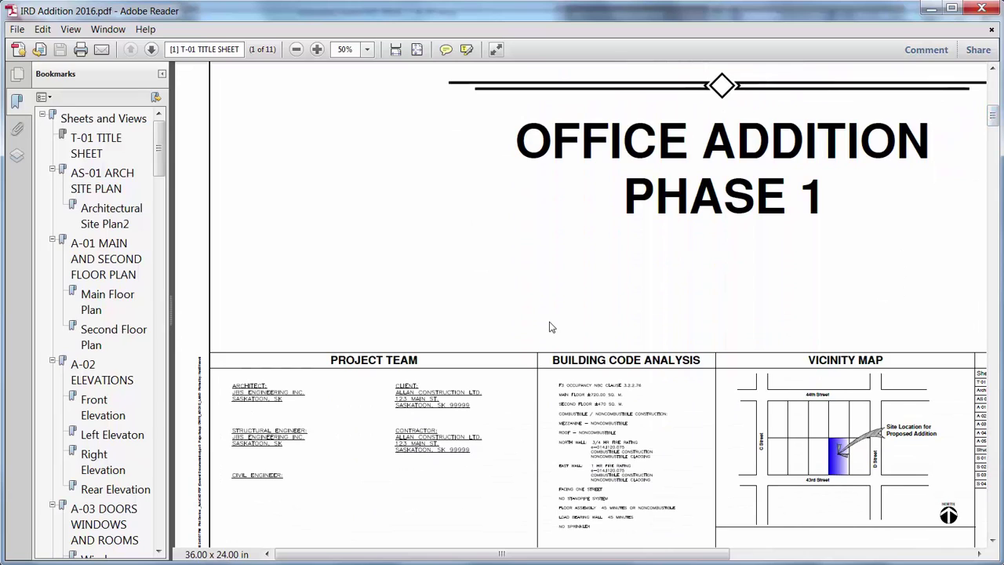
pyautogui.moveTo(463, 391)
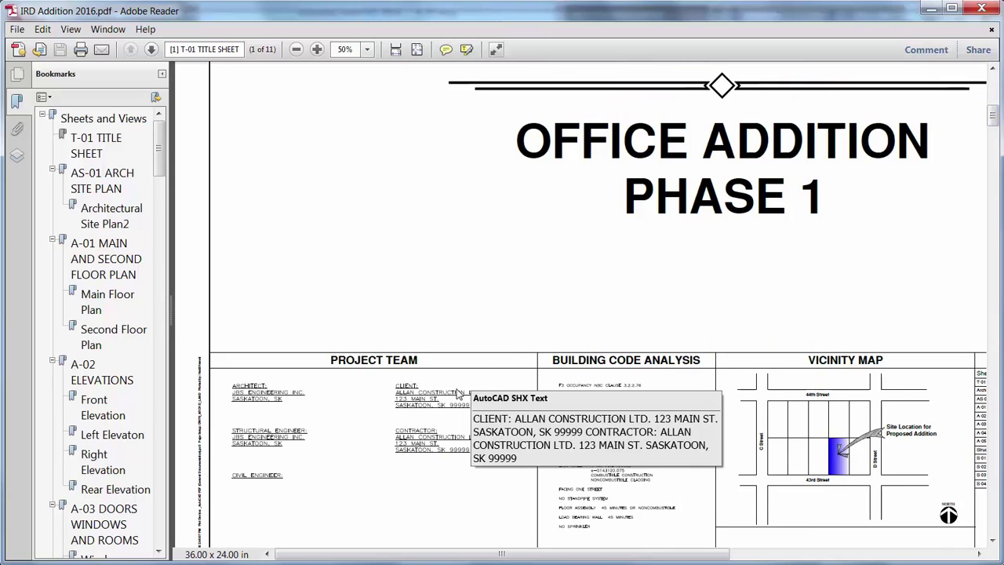
pyautogui.moveTo(562, 393)
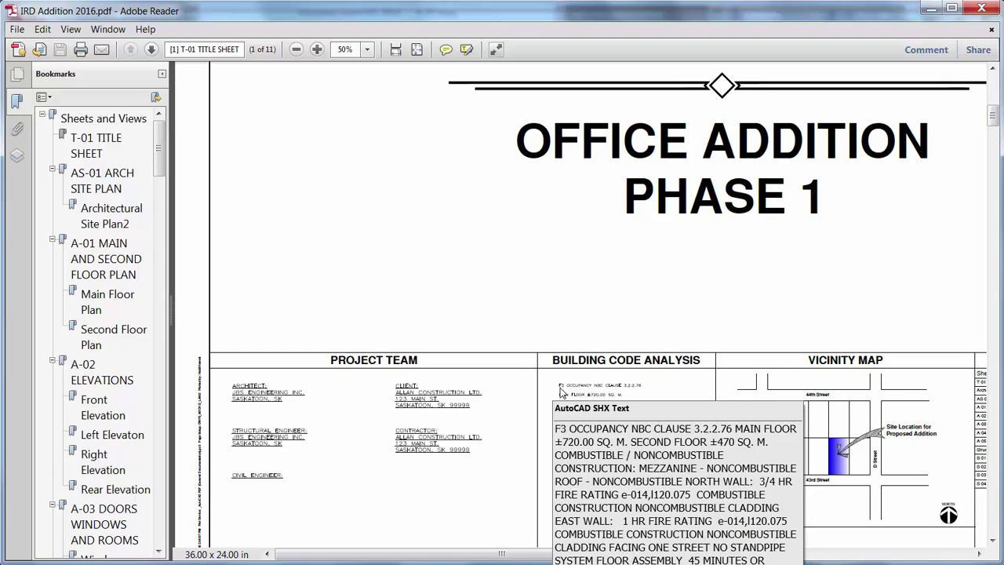
# Copy the recognized client and contractor SHX text from its annotation note.
pyautogui.click(483, 397)
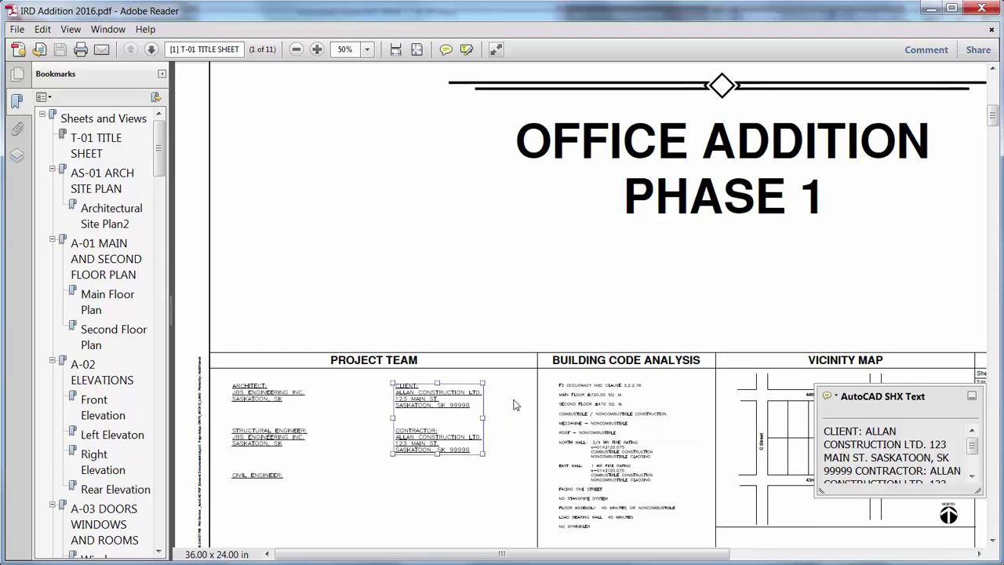
pyautogui.moveTo(824, 430); pyautogui.dragTo(971, 472)
pyautogui.rightClick(889, 450)
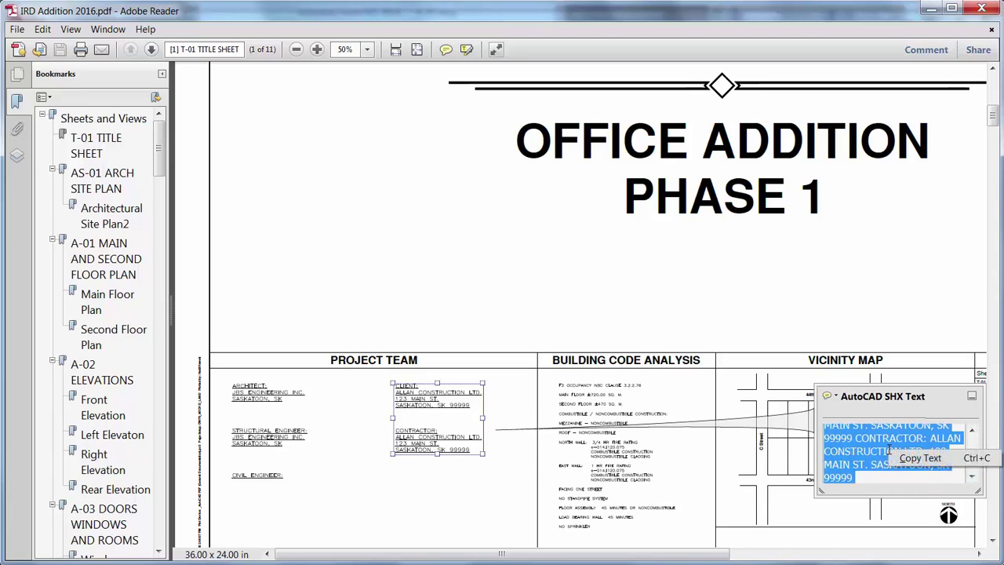
pyautogui.click(847, 459)
# Search the comments for 'formwork' to jump to the AS-01 site plan page.
pyautogui.click(925, 50)
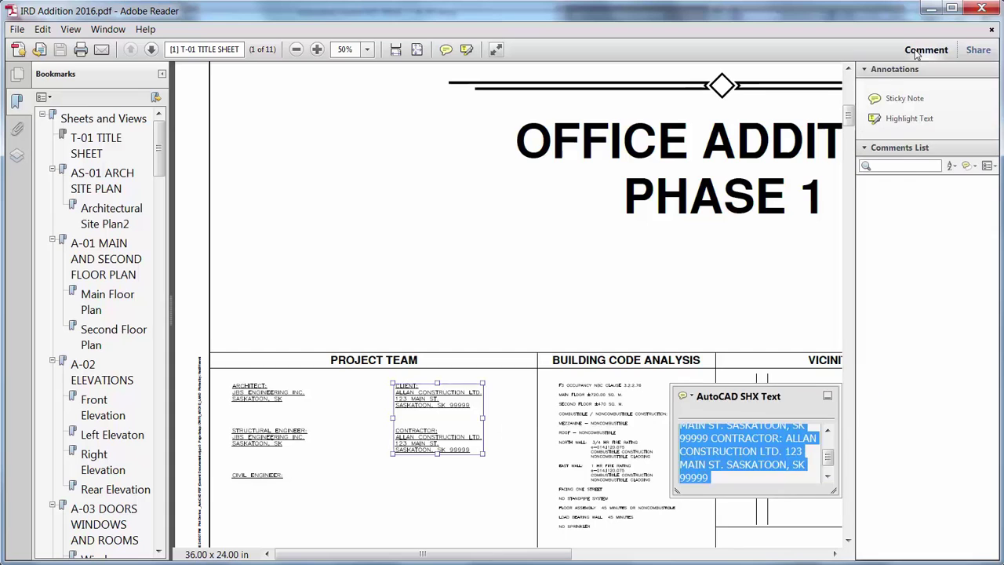
pyautogui.click(895, 165)
pyautogui.write('formwork')
pyautogui.click(918, 212)
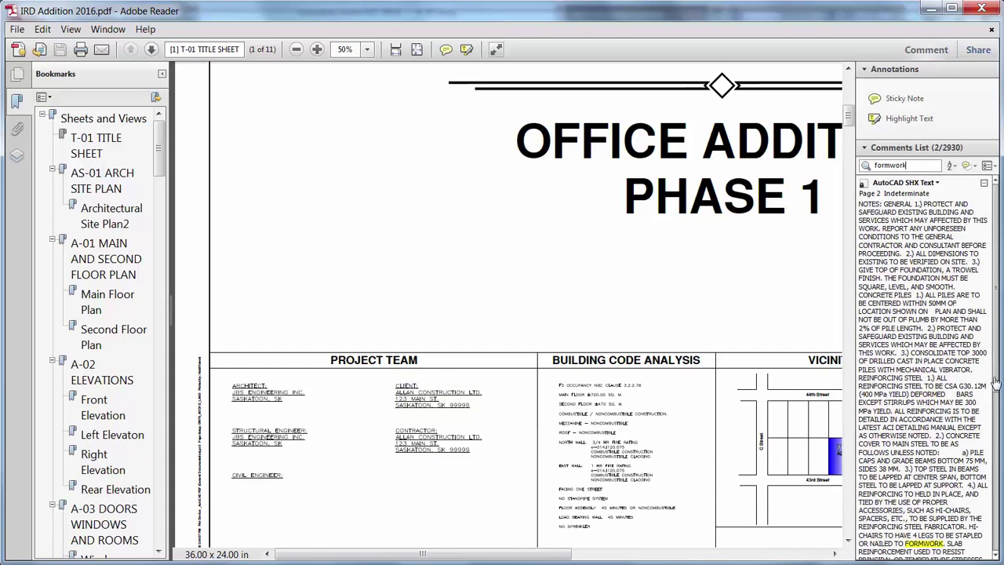
pyautogui.scroll(-2, 945, 392)
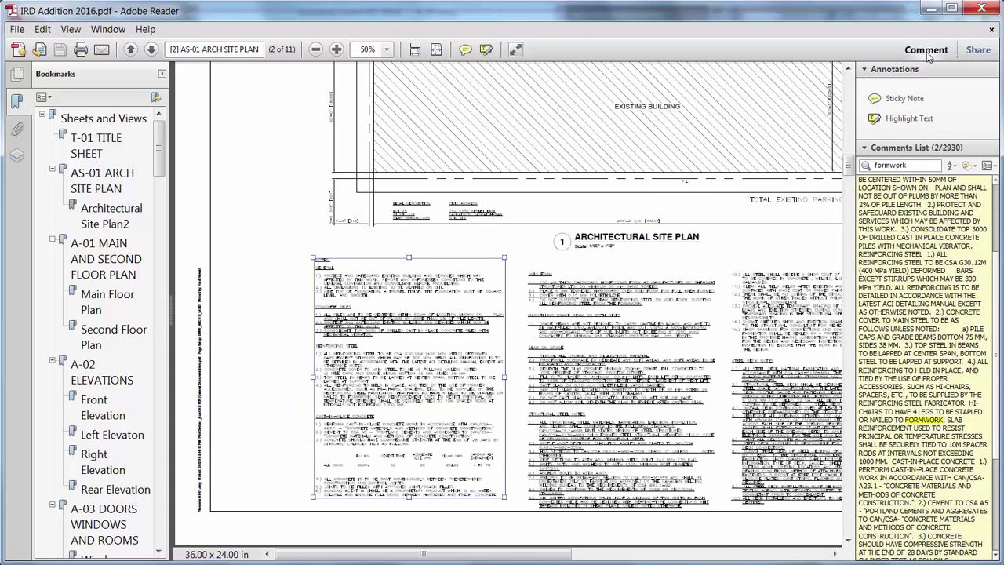
pyautogui.click(926, 50)
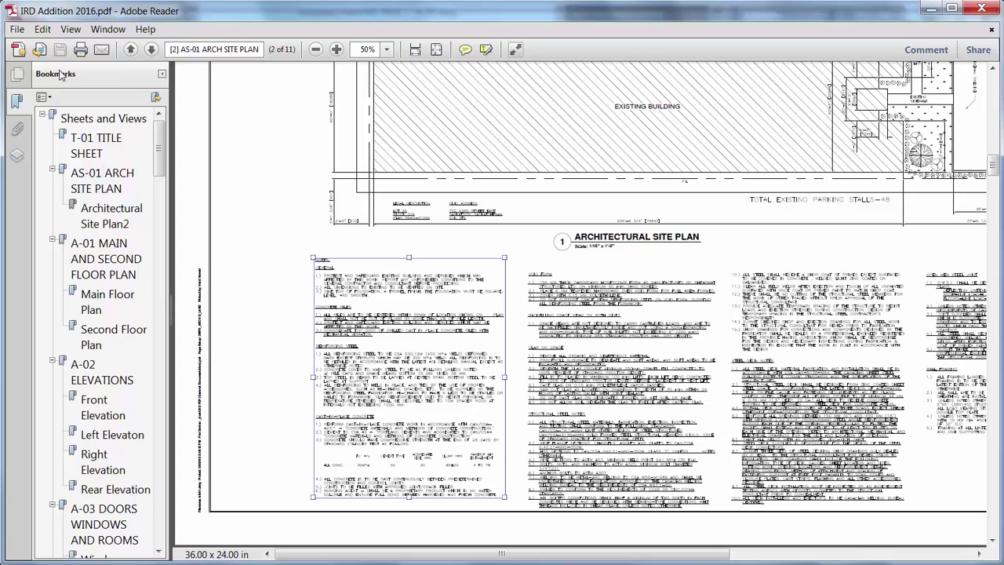
# Jump via bookmarks to AS-01, Architectural Site Plan2, A-01, then back to T-01.
pyautogui.click(18, 74)
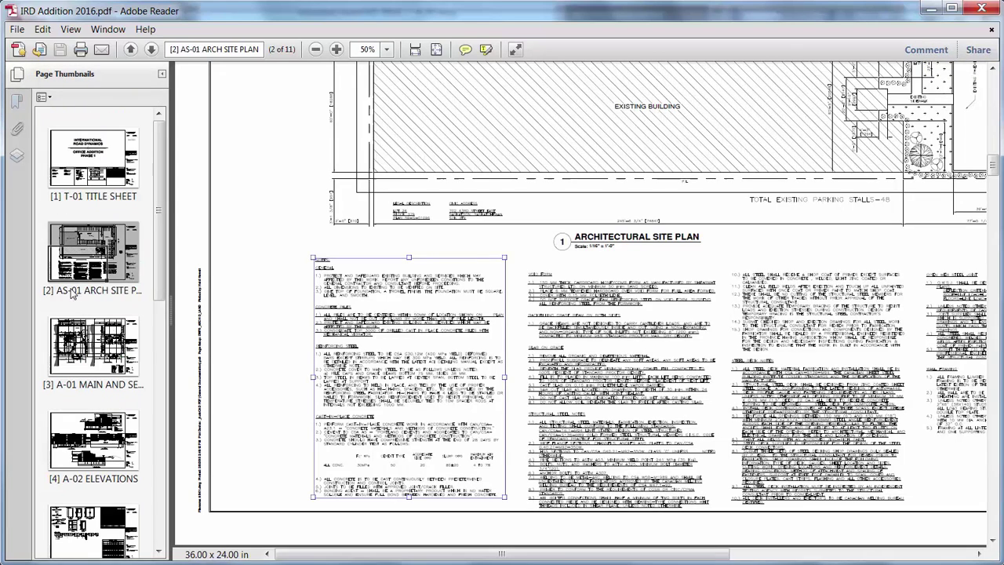
pyautogui.click(17, 102)
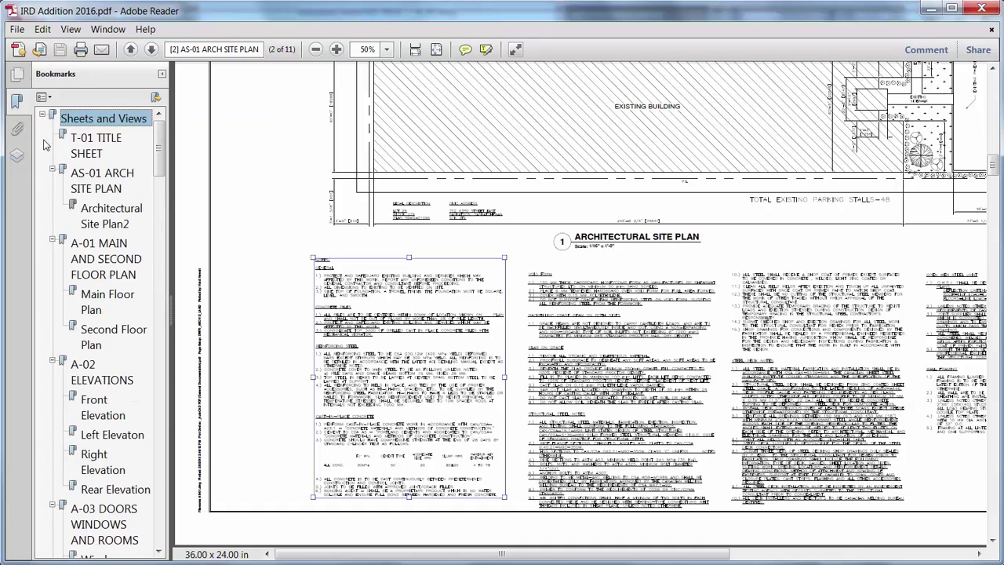
pyautogui.click(76, 187)
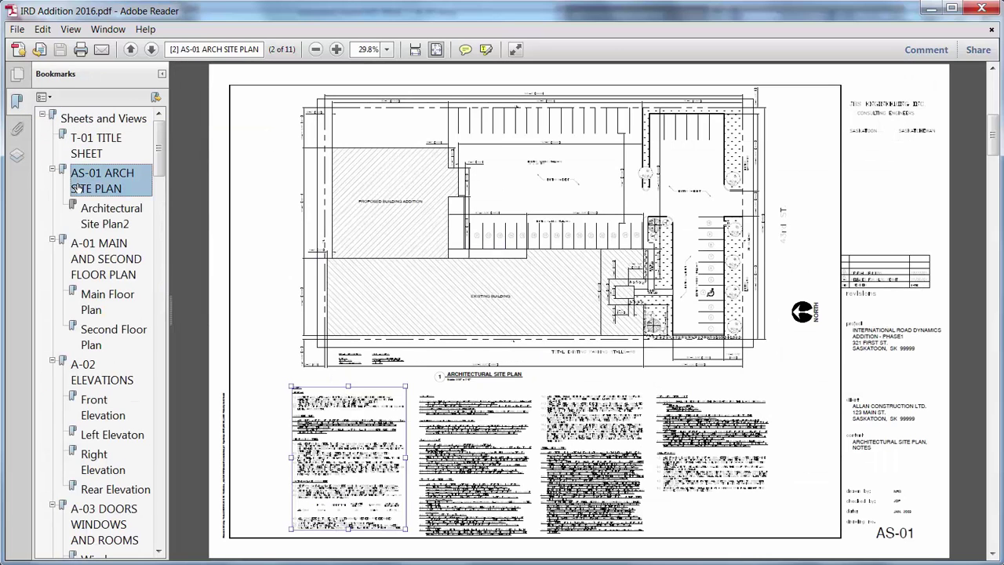
pyautogui.click(97, 224)
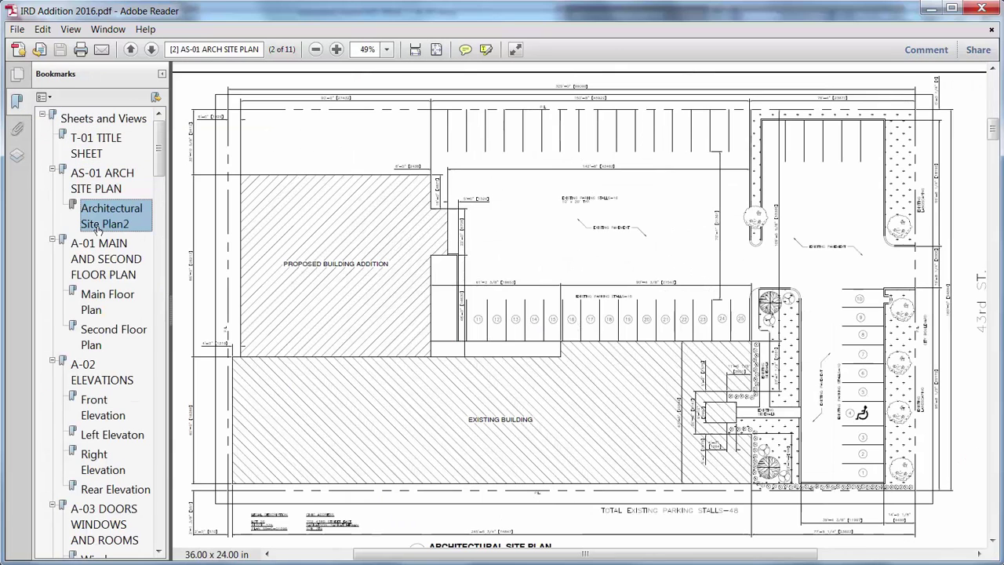
pyautogui.click(100, 270)
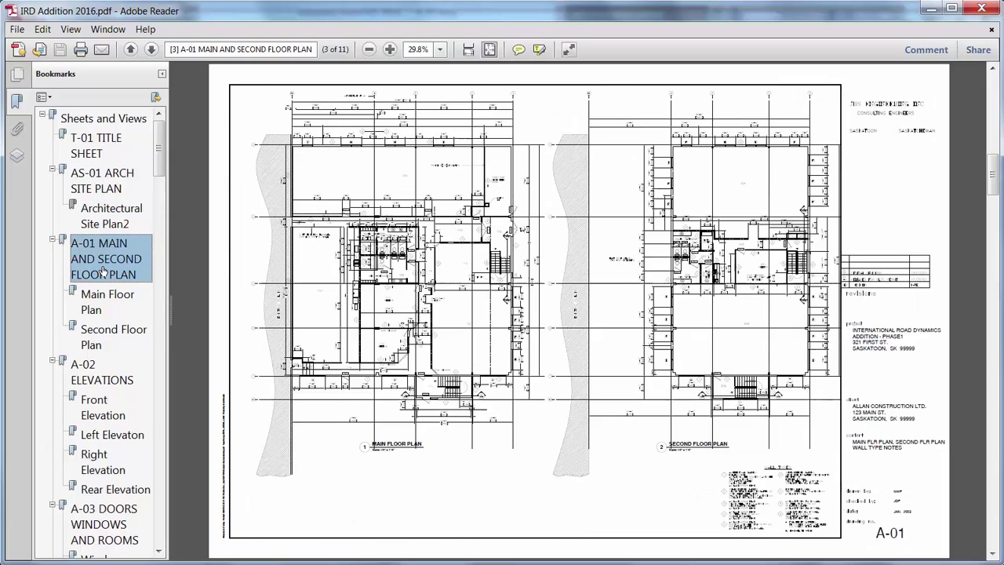
pyautogui.click(91, 154)
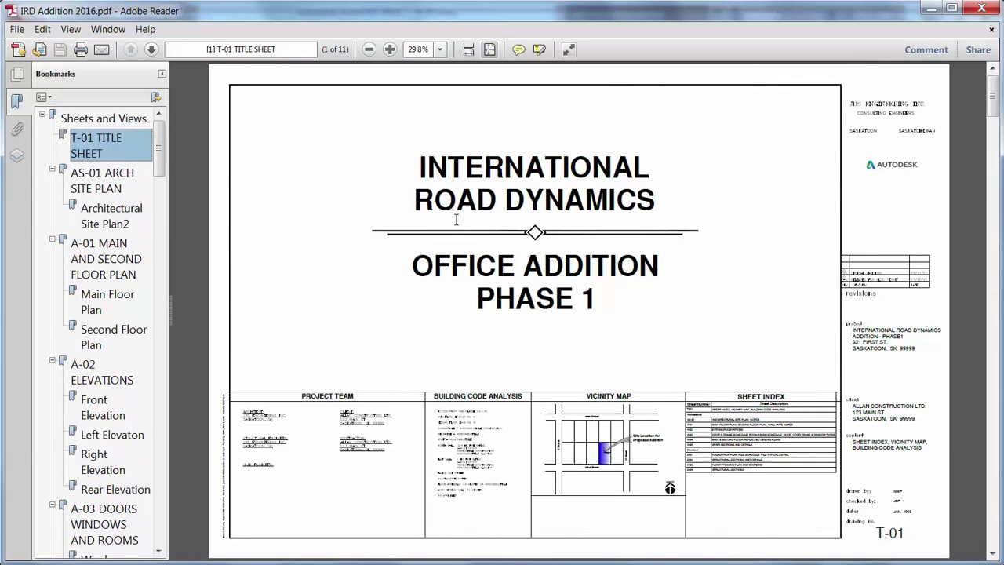
# View the title sheet at 100% and scroll to its sheet index.
pyautogui.click(440, 50)
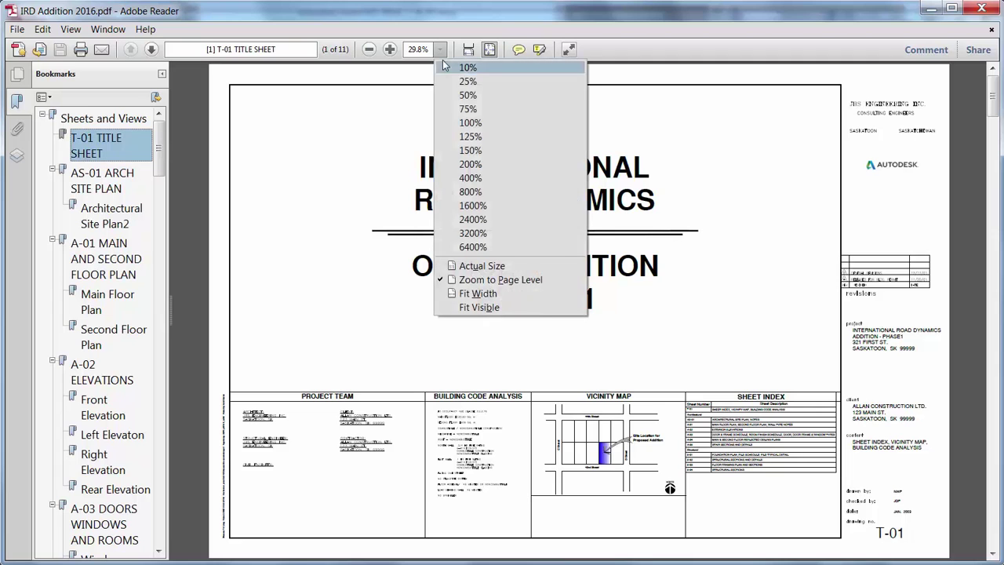
pyautogui.click(462, 117)
pyautogui.moveTo(422, 556); pyautogui.dragTo(773, 556)
pyautogui.moveTo(993, 85); pyautogui.dragTo(992, 113)
# Follow the A-01 sheet index link and inspect the floor plan at 100% around room 104.
pyautogui.click(535, 339)
pyautogui.click(441, 49)
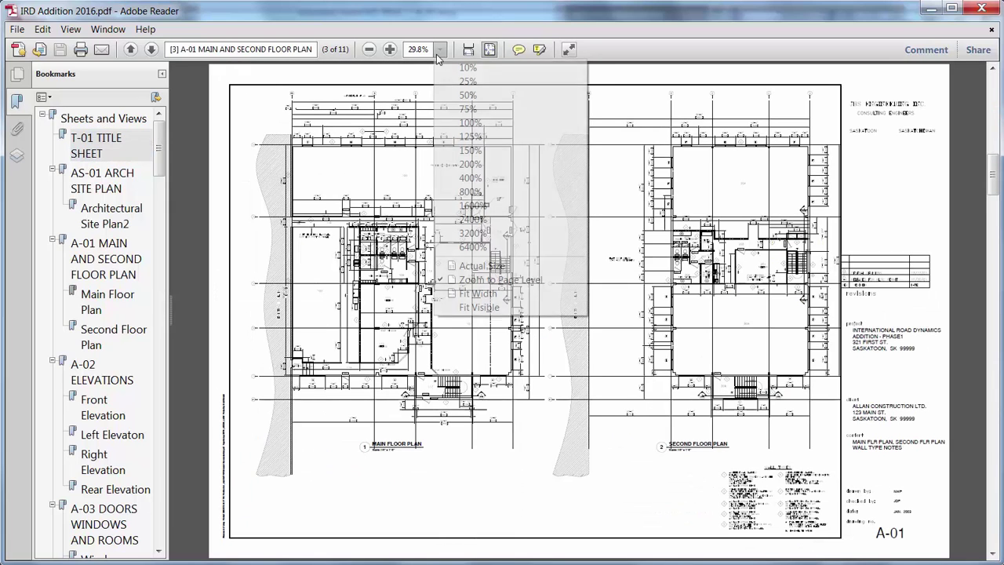
pyautogui.click(462, 123)
pyautogui.moveTo(477, 554); pyautogui.dragTo(594, 554)
pyautogui.click(994, 542)
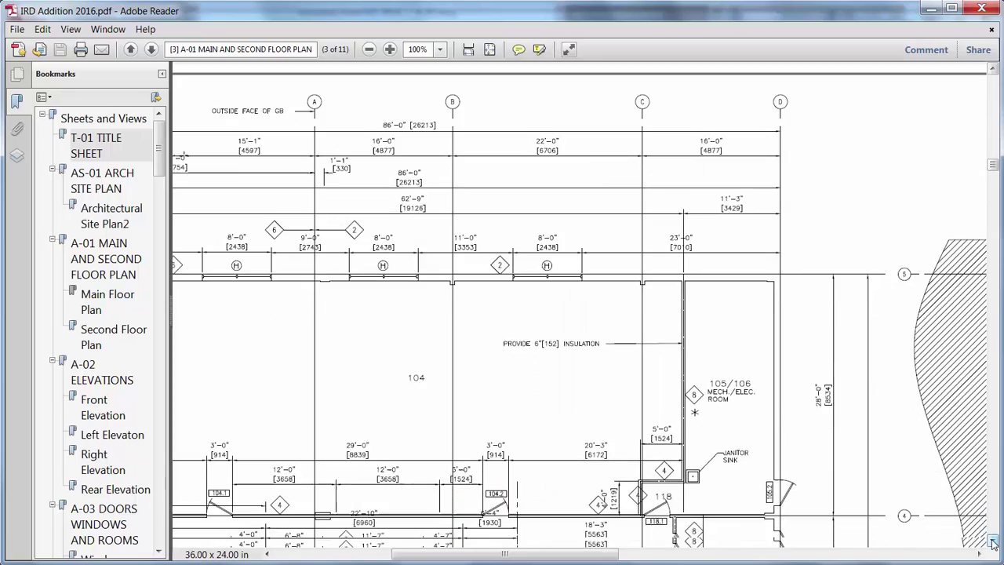